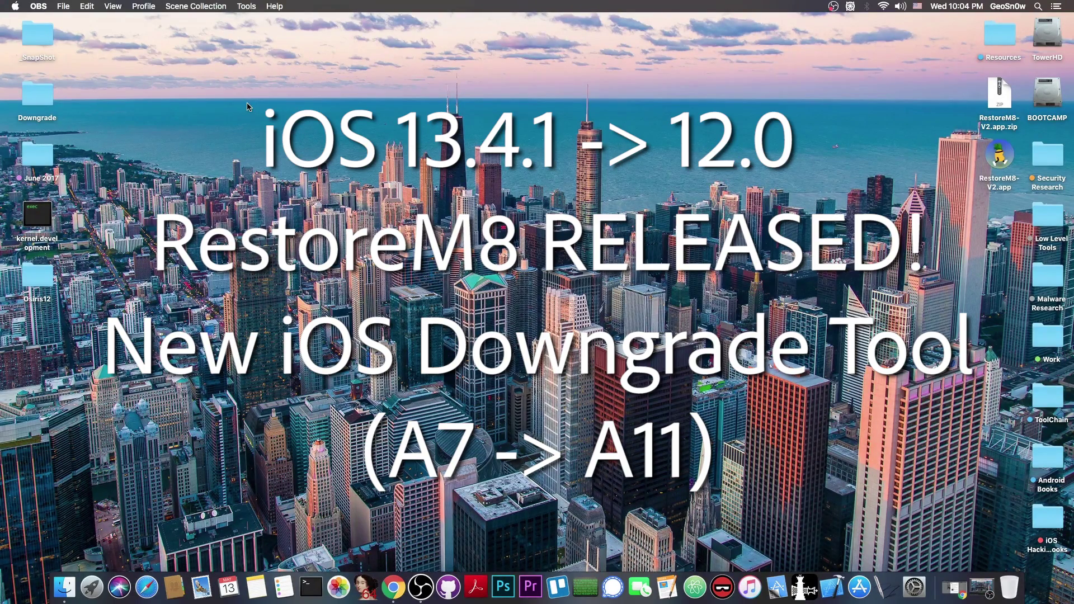
- Restore the minimized Chrome window showing the RestoreM8 announcement tweet
click(958, 585)
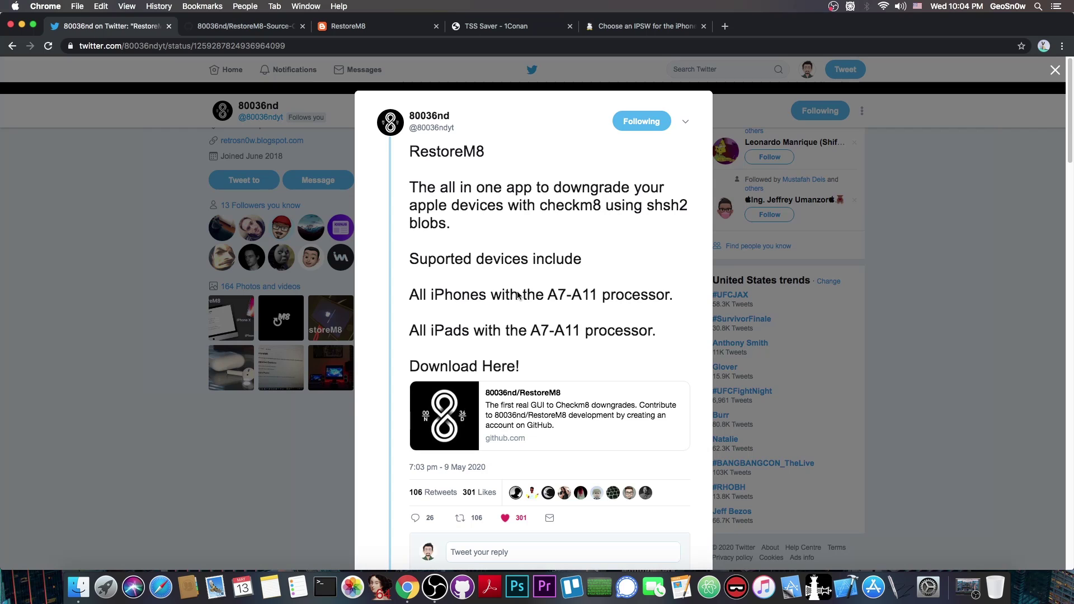
- Show the 80036nd/RestoreM8-Source-Code GitHub repository, then briefly open and close Terminal
scroll(488, 243, down, 1)
scroll(487, 242, down, 2)
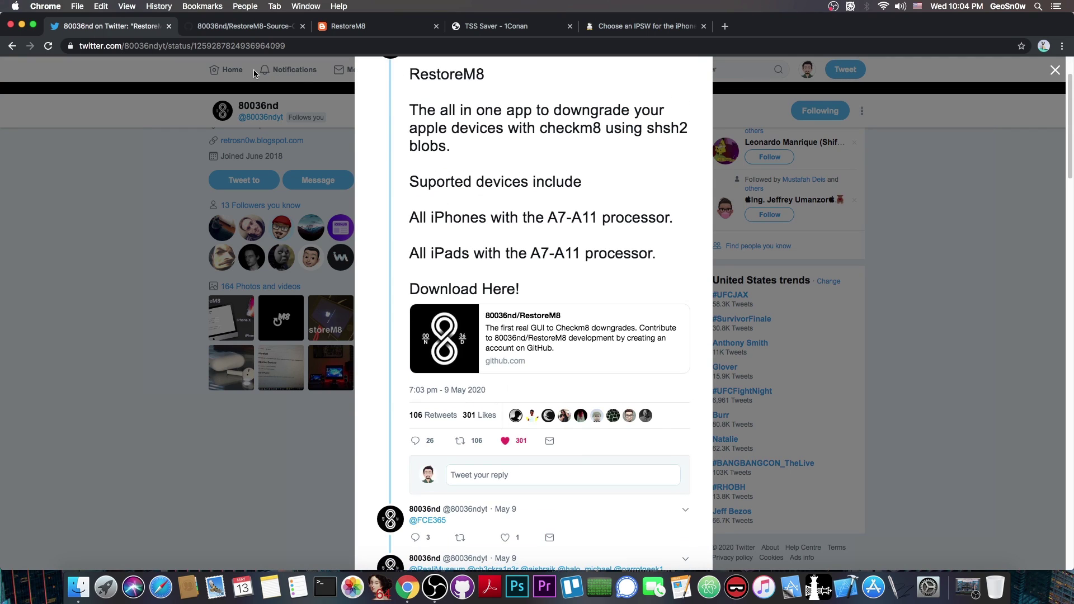
click(251, 26)
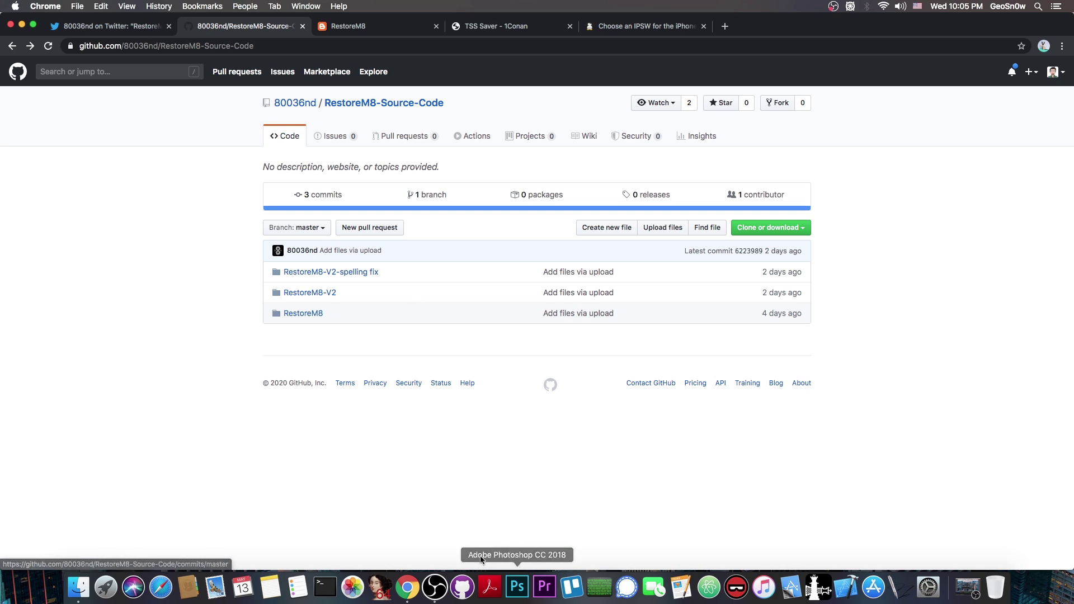
click(325, 587)
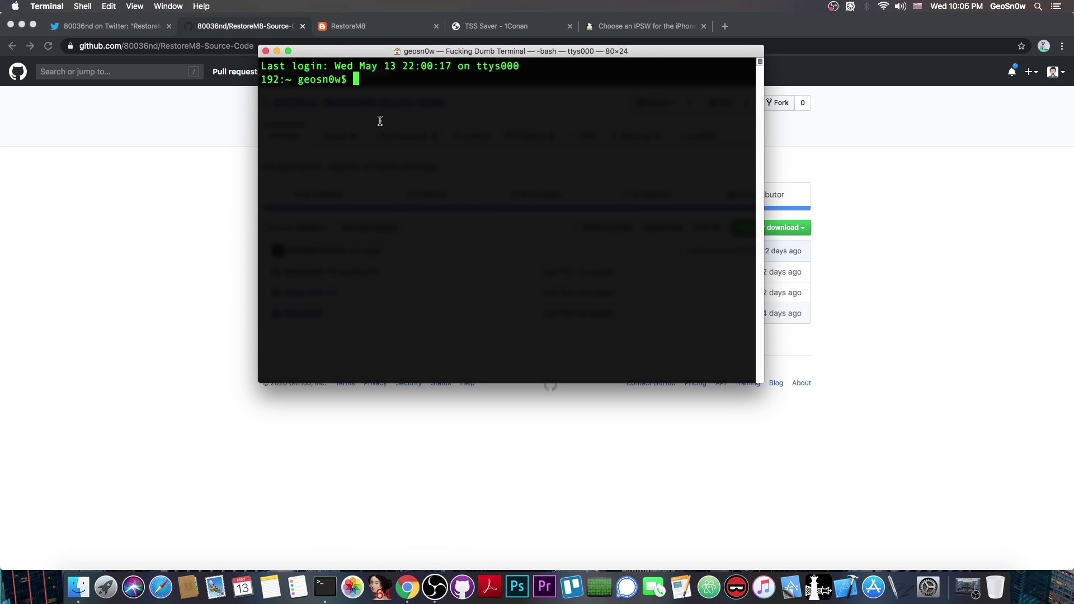
click(269, 49)
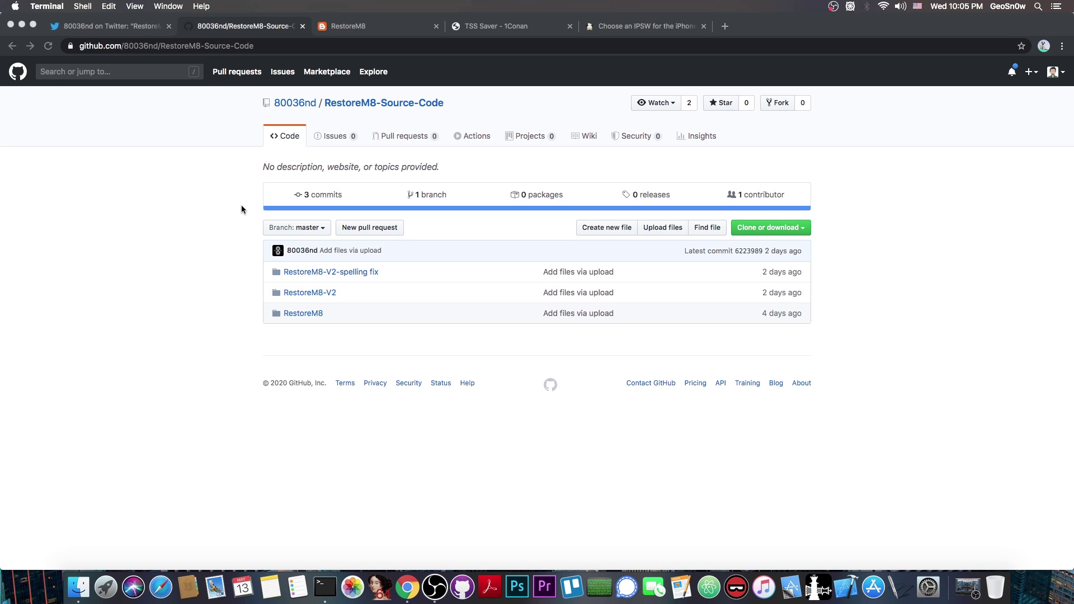
- Browse the RestoreM8 site, TSS Saver and iPhone 11 IPSW pages, then minimize Chrome
click(339, 31)
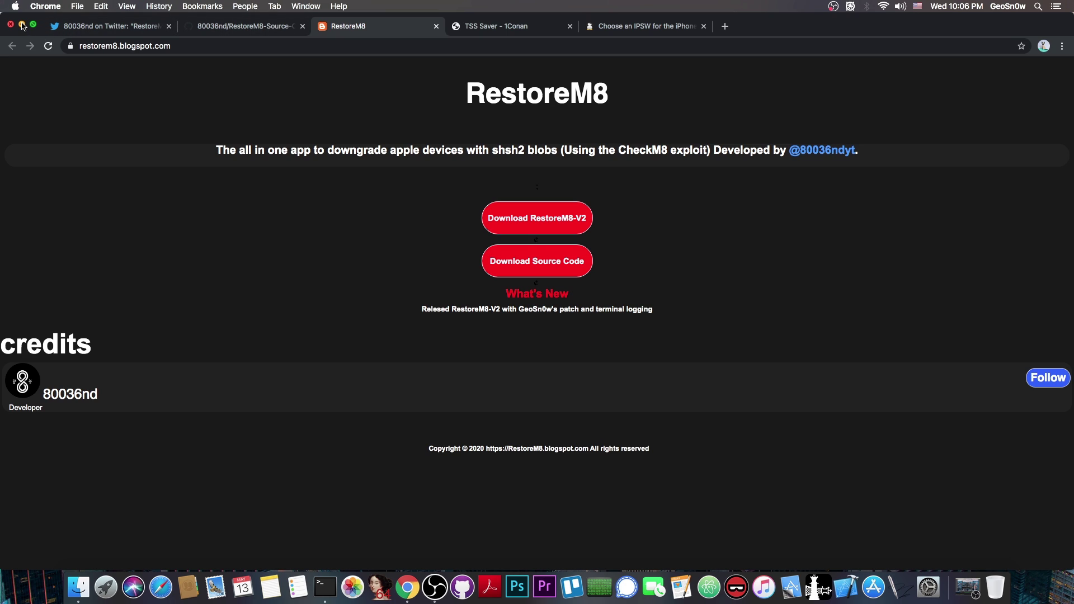
click(497, 28)
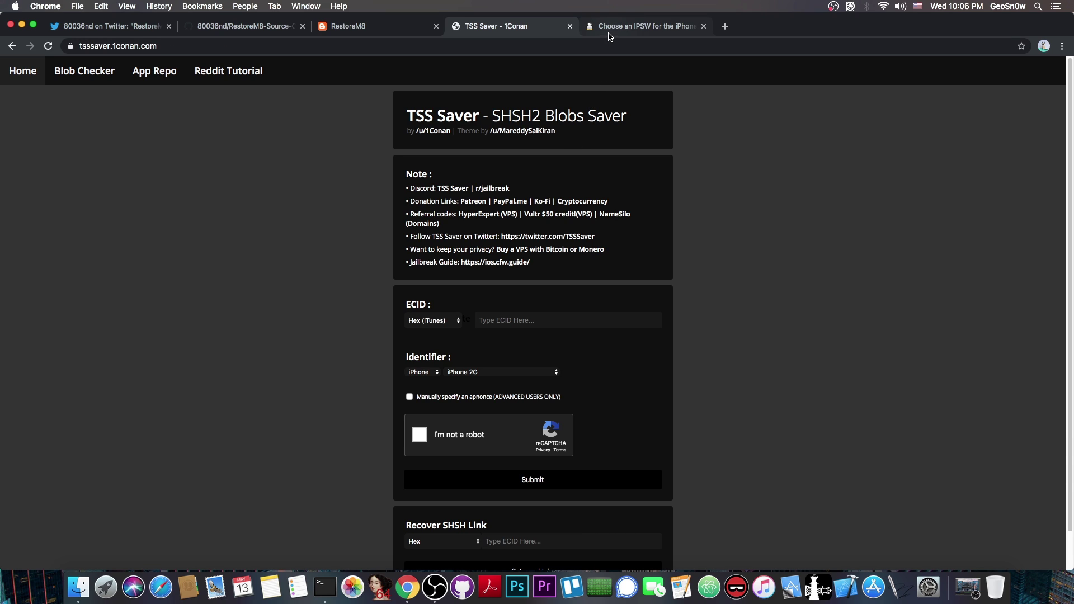
click(611, 31)
scroll(535, 218, down, 1)
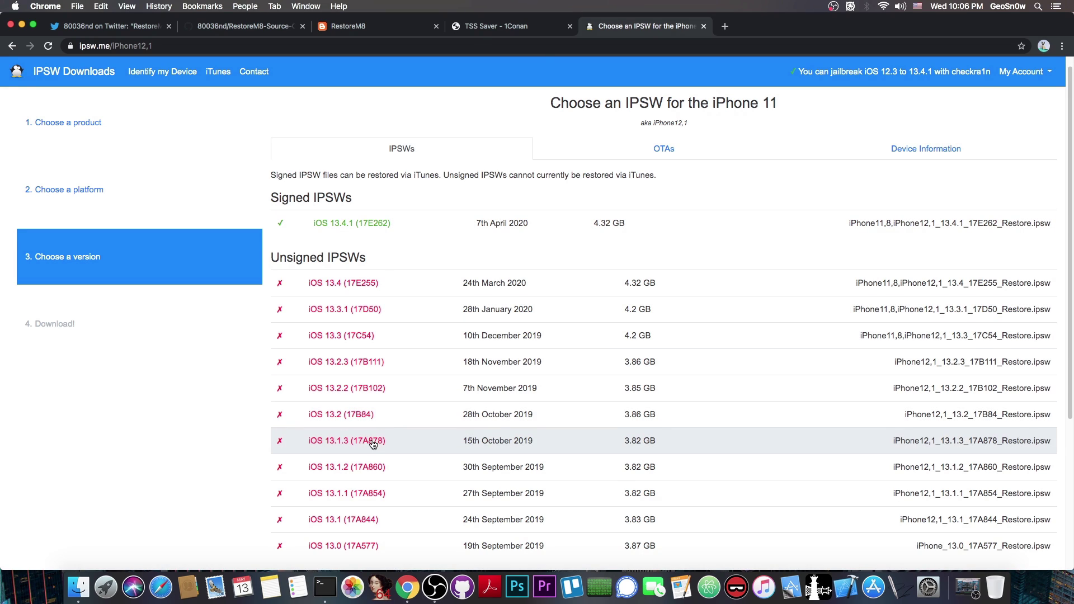
click(22, 24)
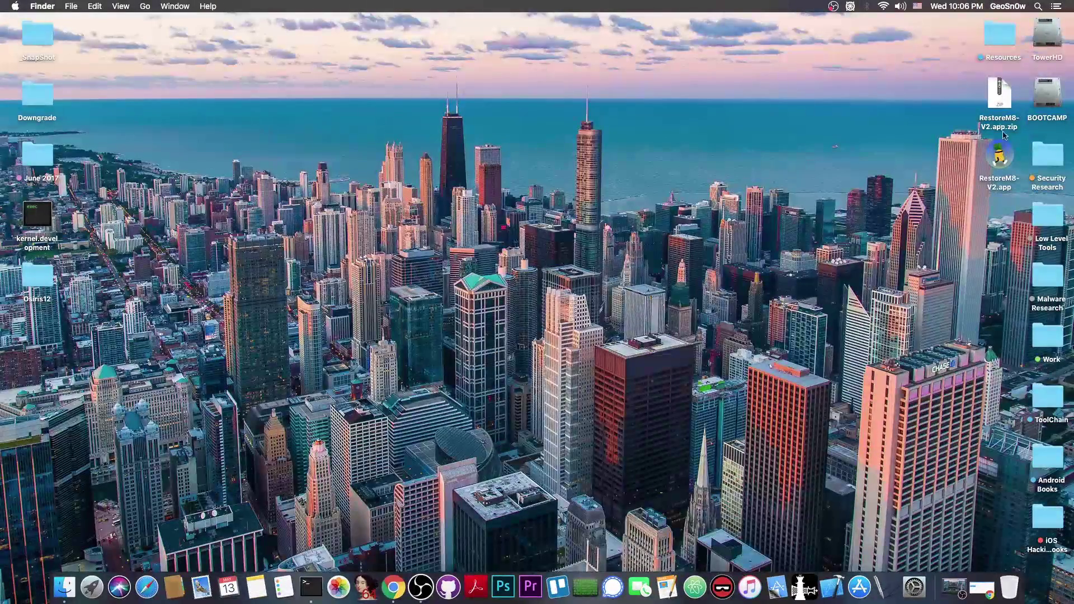
- Extract RestoreM8-V2.app.zip, trash the duplicate 'RestoreM8-V2 2.app', and launch RestoreM8-V2.app
click(999, 96)
double_click(999, 96)
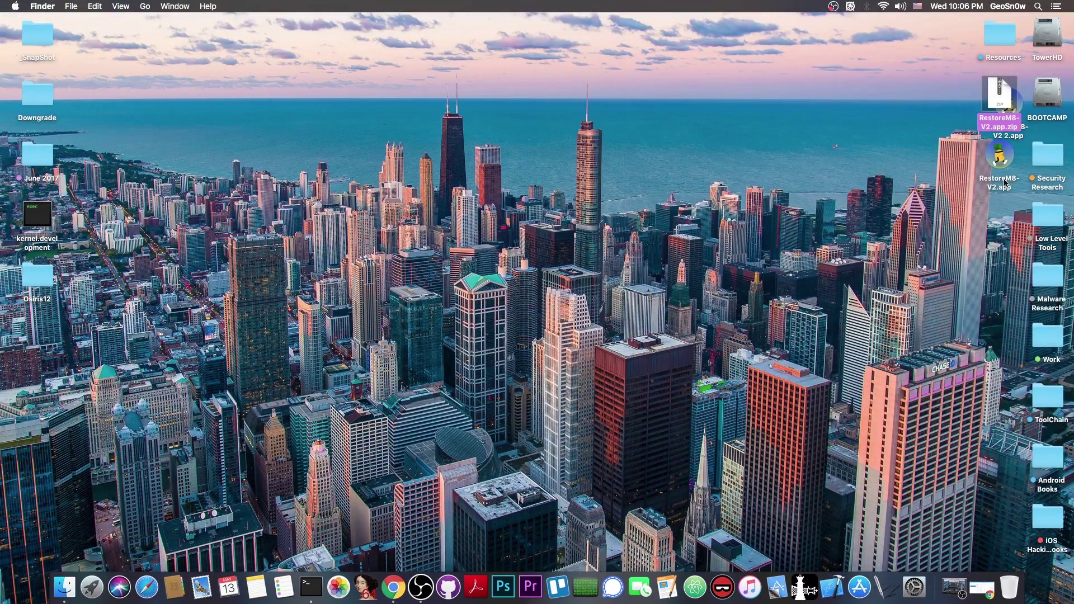
drag(994, 110, 964, 91)
right_click(1001, 105)
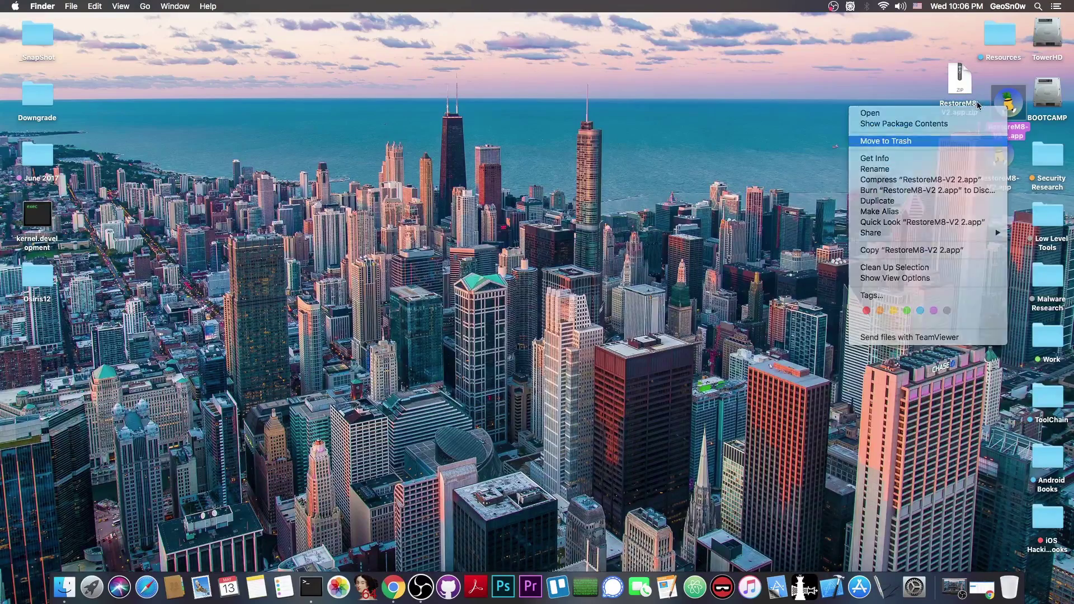
click(966, 91)
double_click(999, 157)
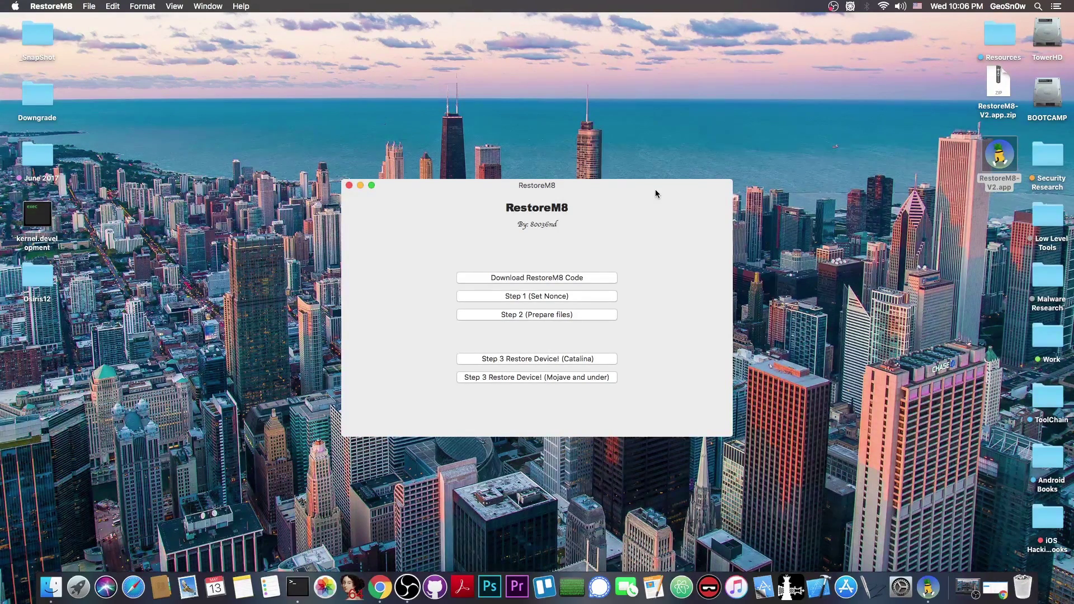
- Download the RestoreM8 code, walk through Step 1 Set Nonce, then advance Step 2 to IPSW download
click(605, 274)
mouse_move(580, 190)
mouse_down()
mouse_move(551, 174)
mouse_move(584, 172)
mouse_up()
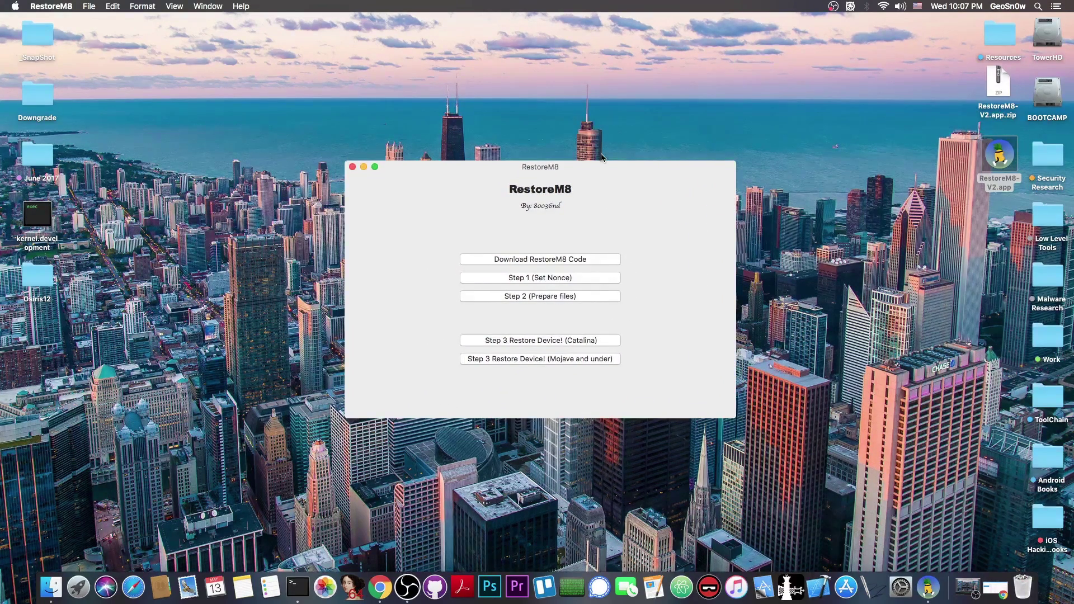
click(535, 280)
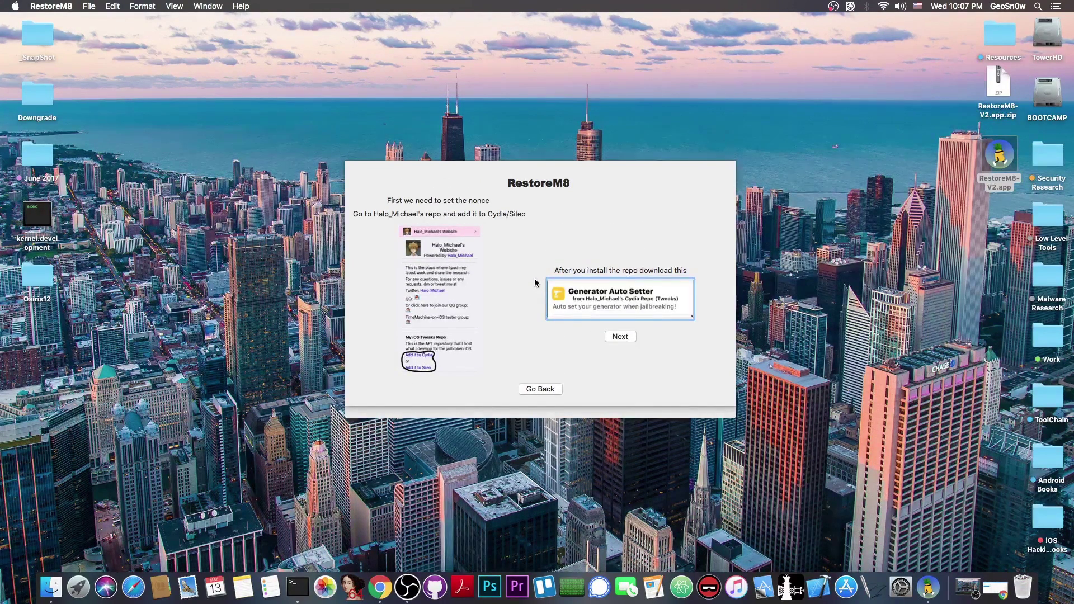
click(621, 340)
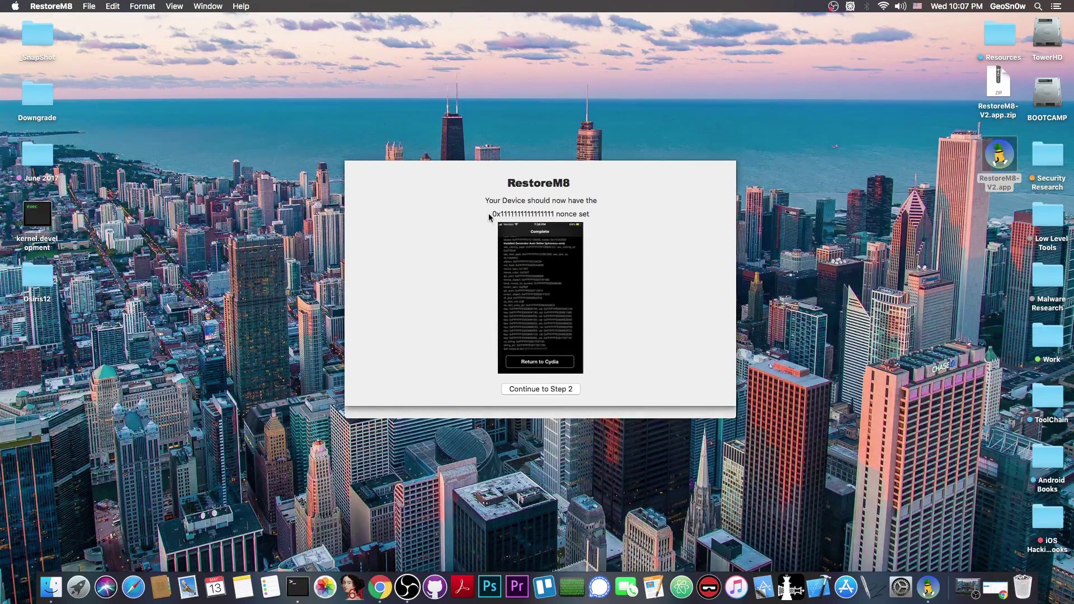
click(541, 391)
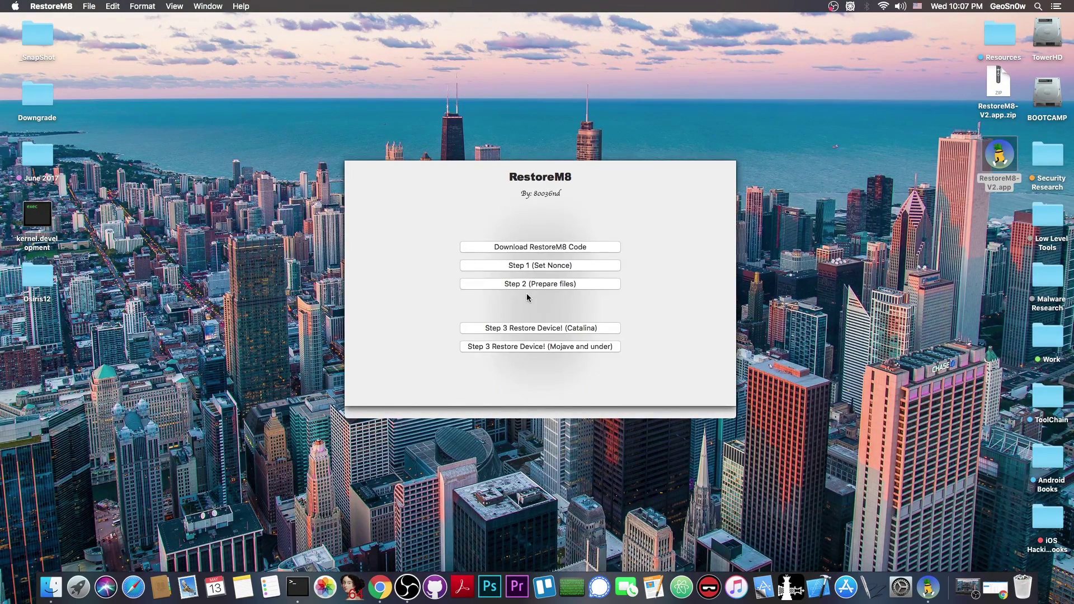
click(530, 285)
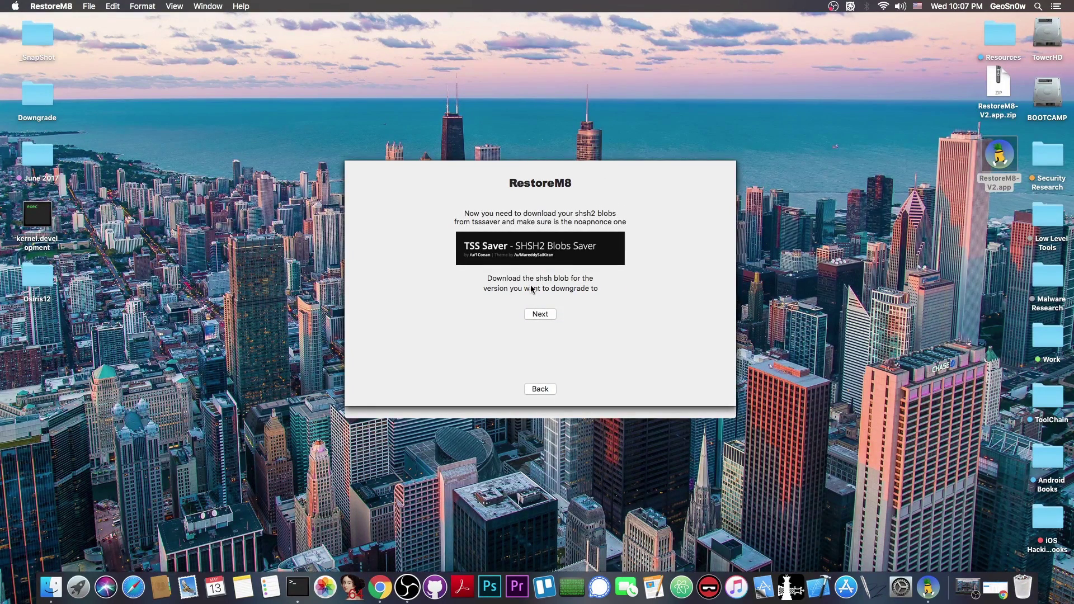
click(538, 316)
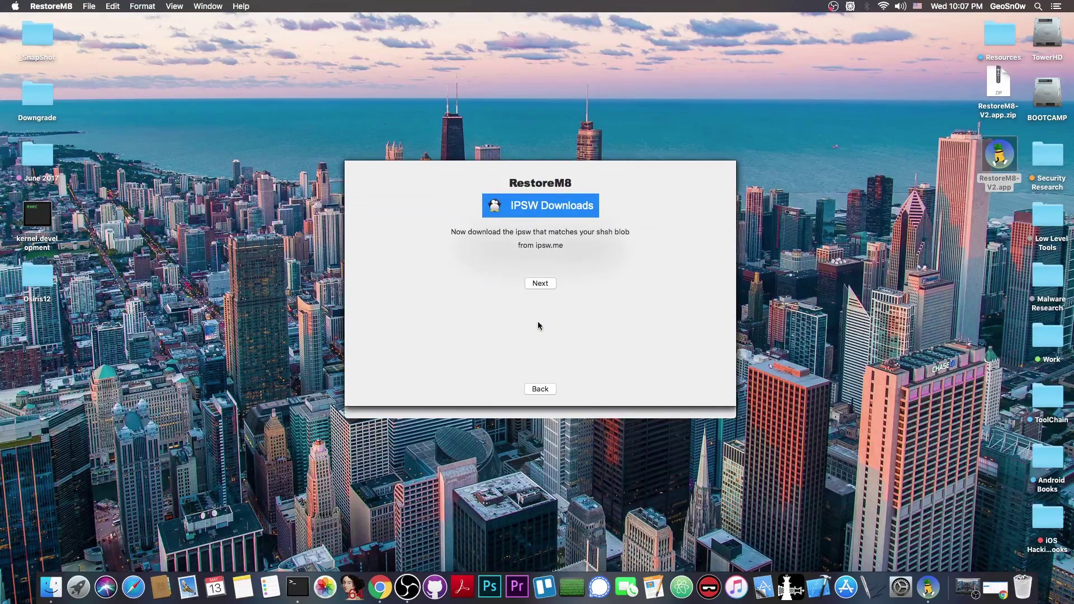
- Open the iPhone 11 iOS 13.4.1 (17E262) download, cancel the 4.32 GB save, and return to RestoreM8
click(994, 590)
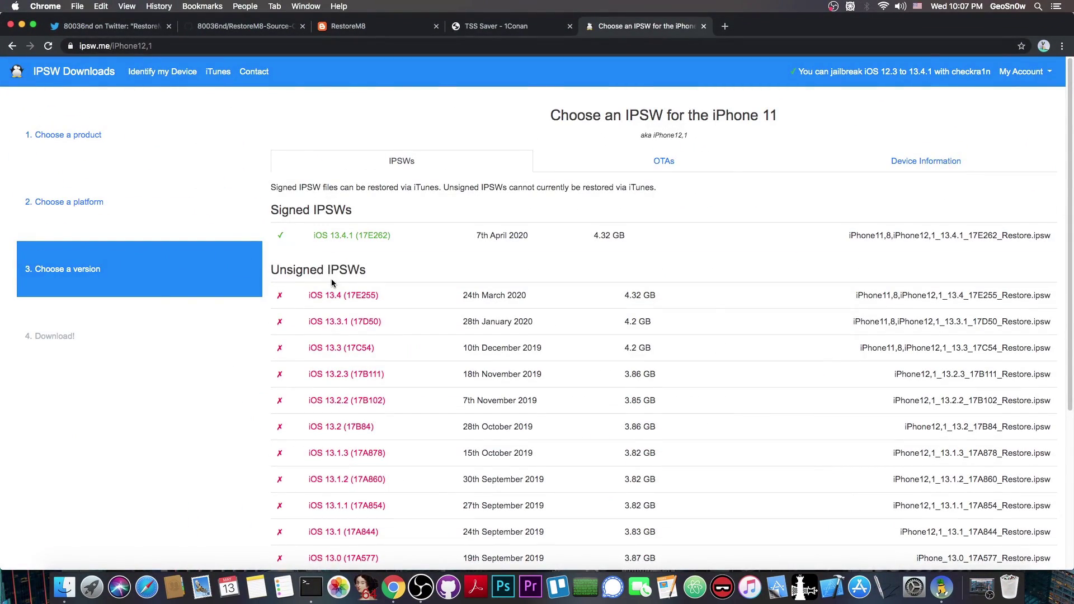
click(346, 239)
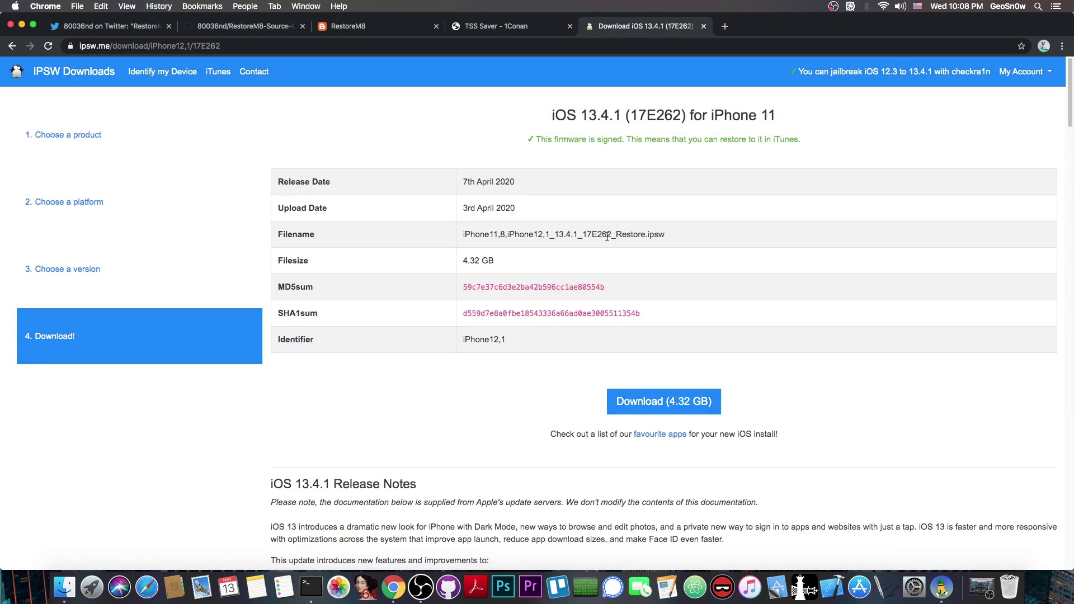
click(663, 402)
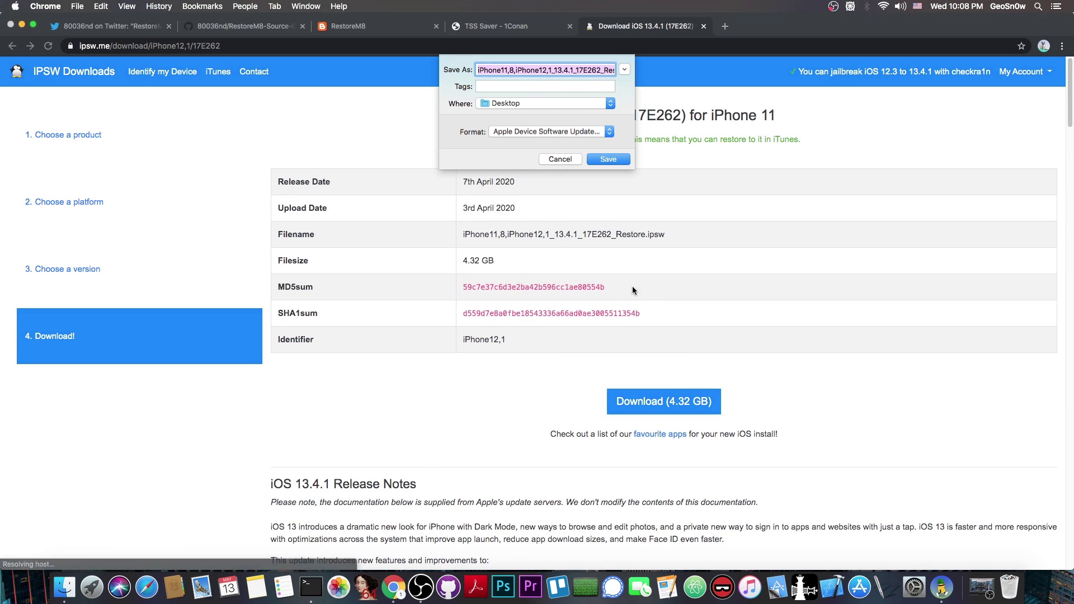
click(559, 159)
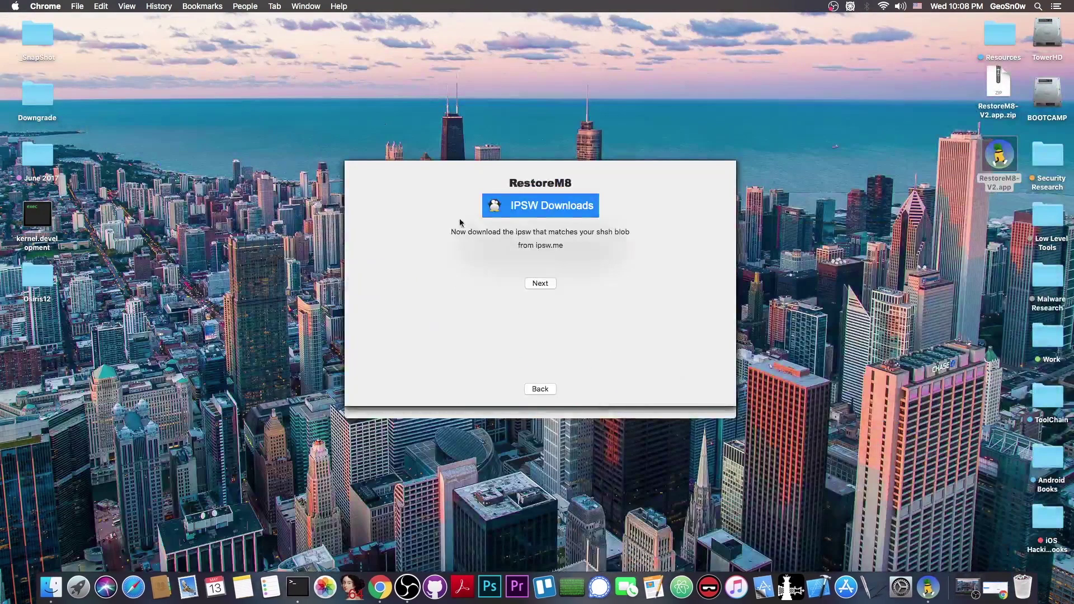
click(496, 297)
- Read the instructions for putting restore.ipsw and blob.shsh2 in ~/Documents/RestoreM8-V2, then continue to step 3
click(540, 283)
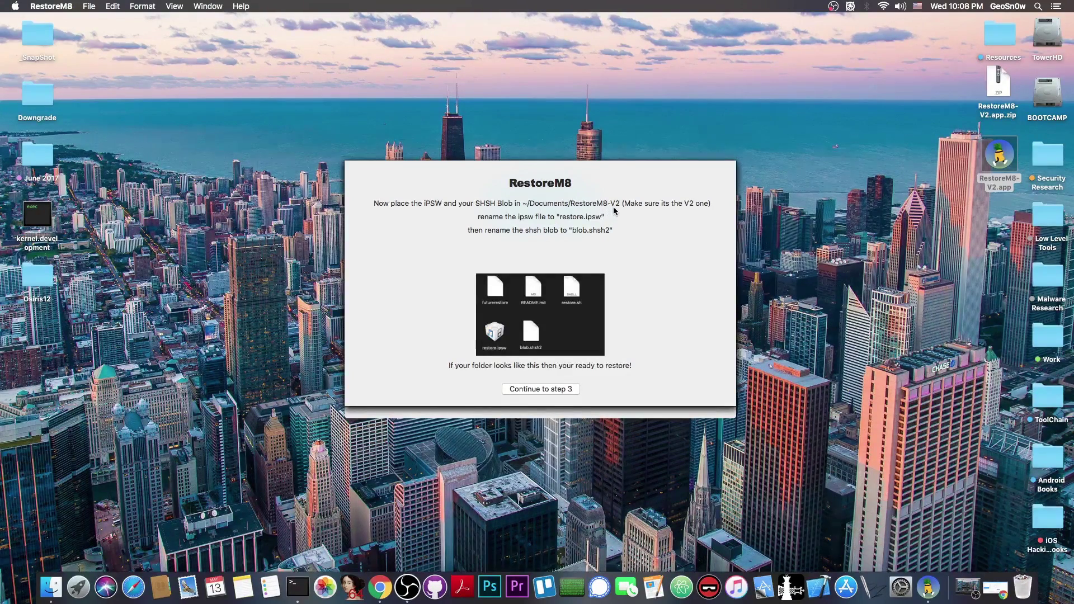
click(558, 389)
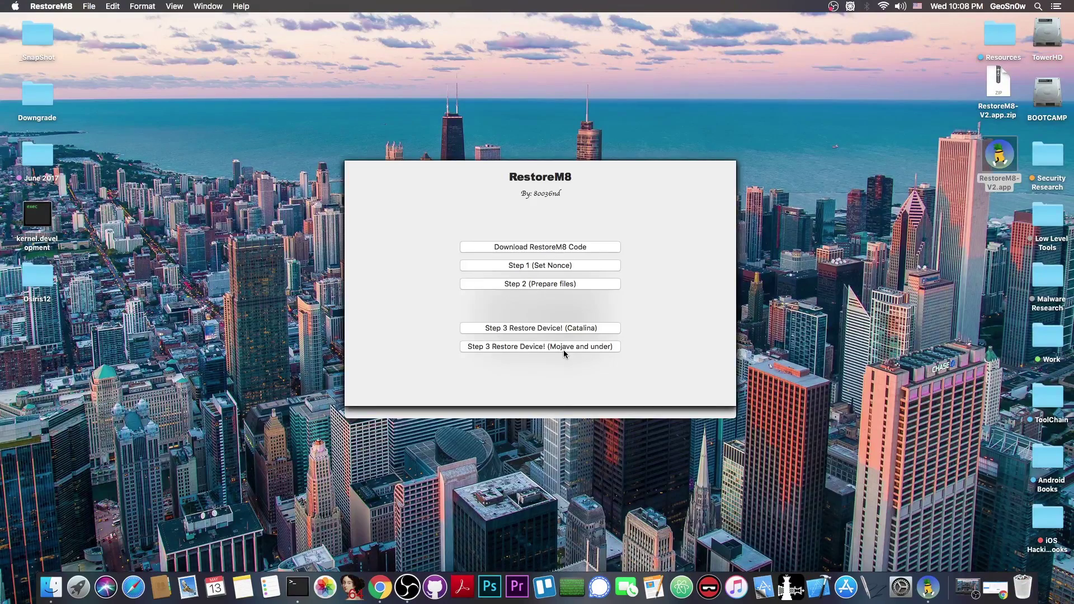
- Run the Mojave-and-under Step 3 restore twice, checking the Terminal output between attempts
click(496, 347)
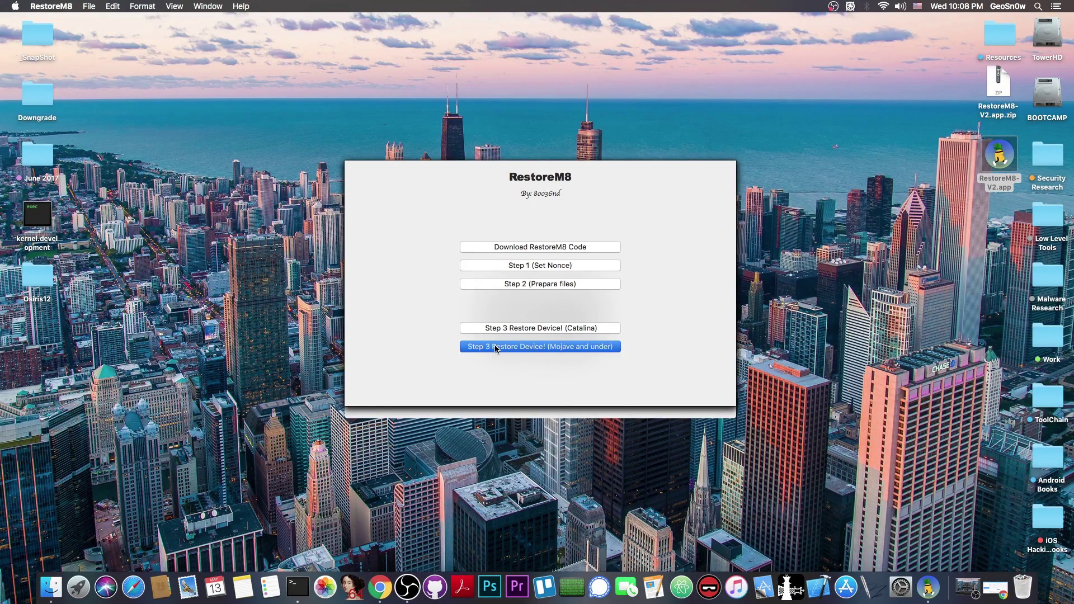
click(580, 204)
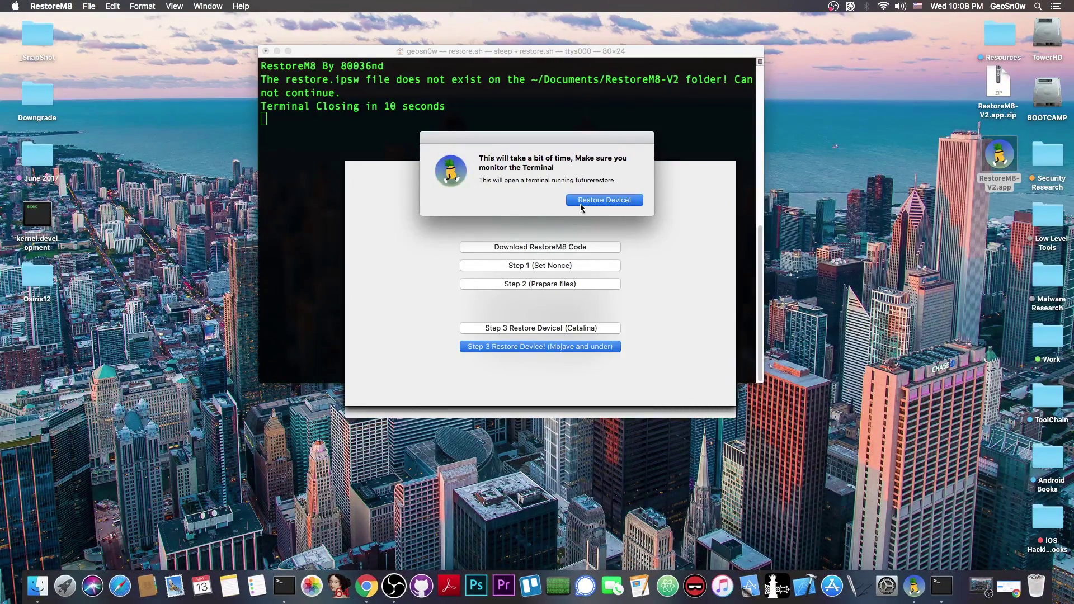
click(517, 114)
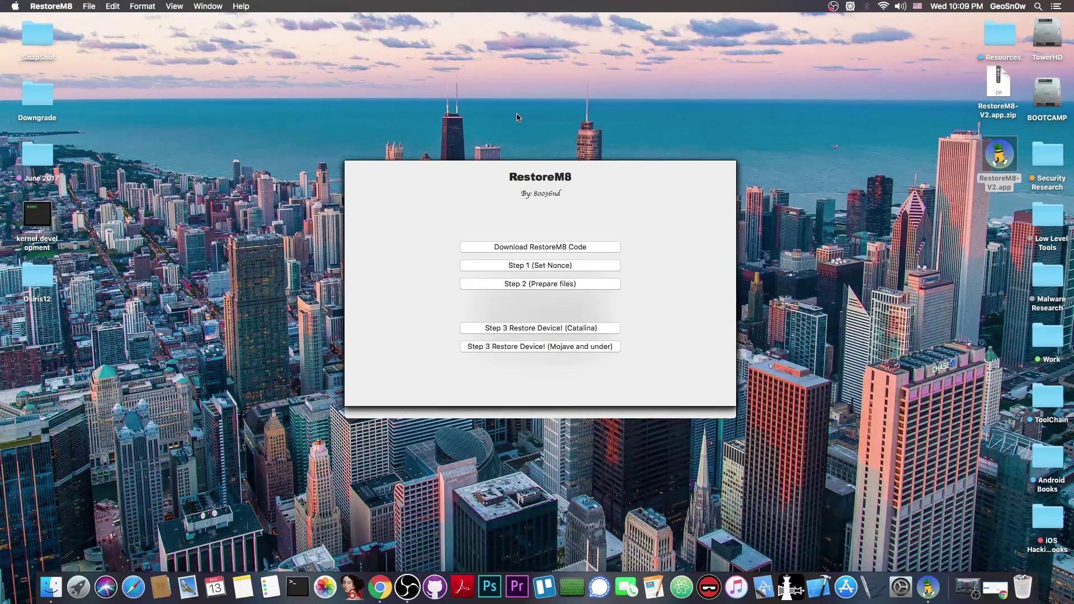
click(587, 346)
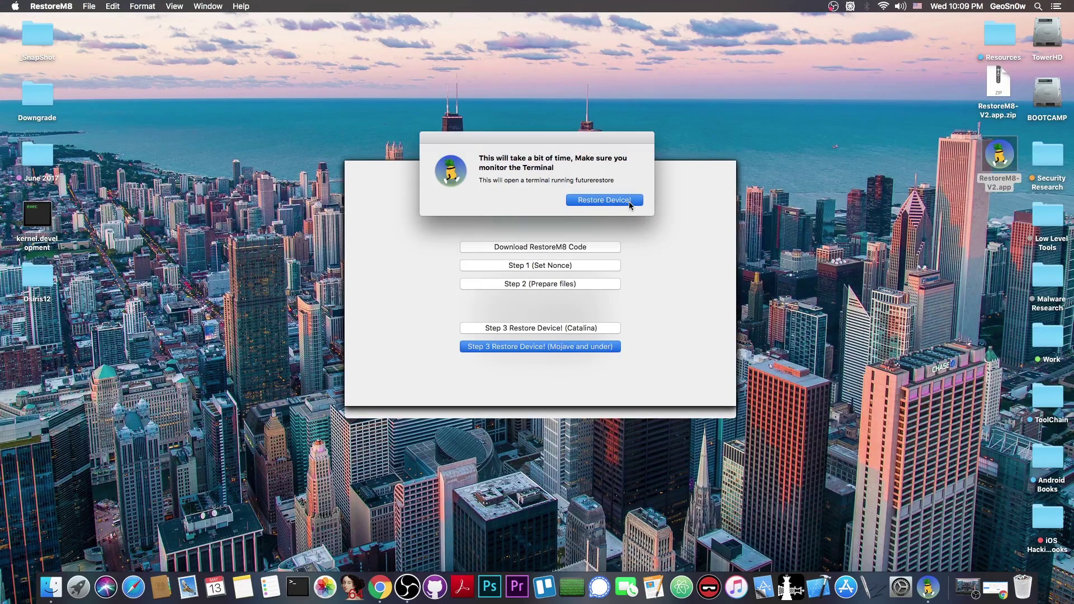
click(629, 202)
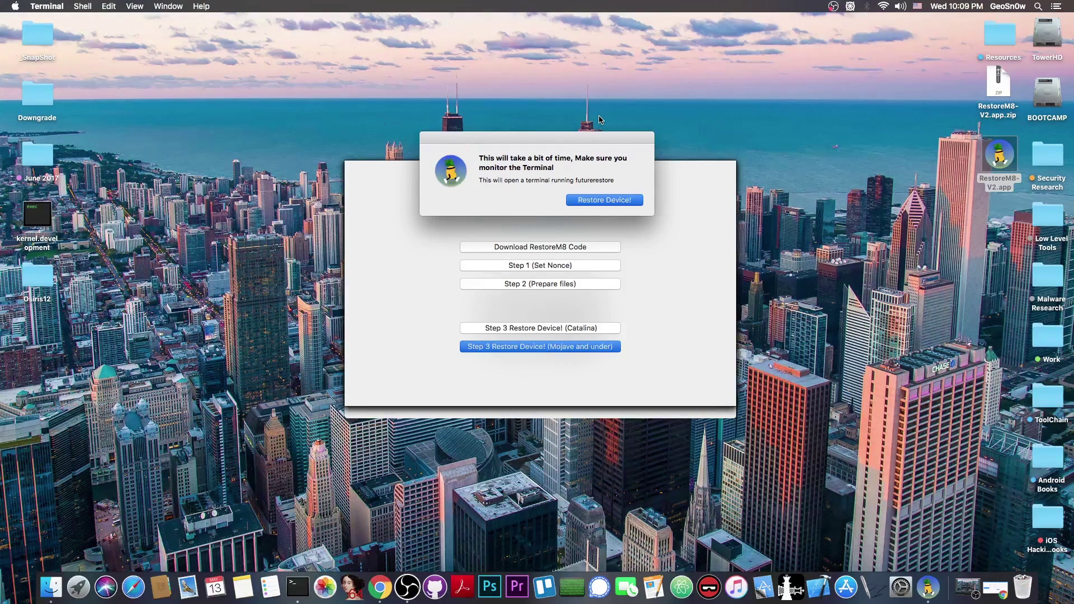
click(540, 130)
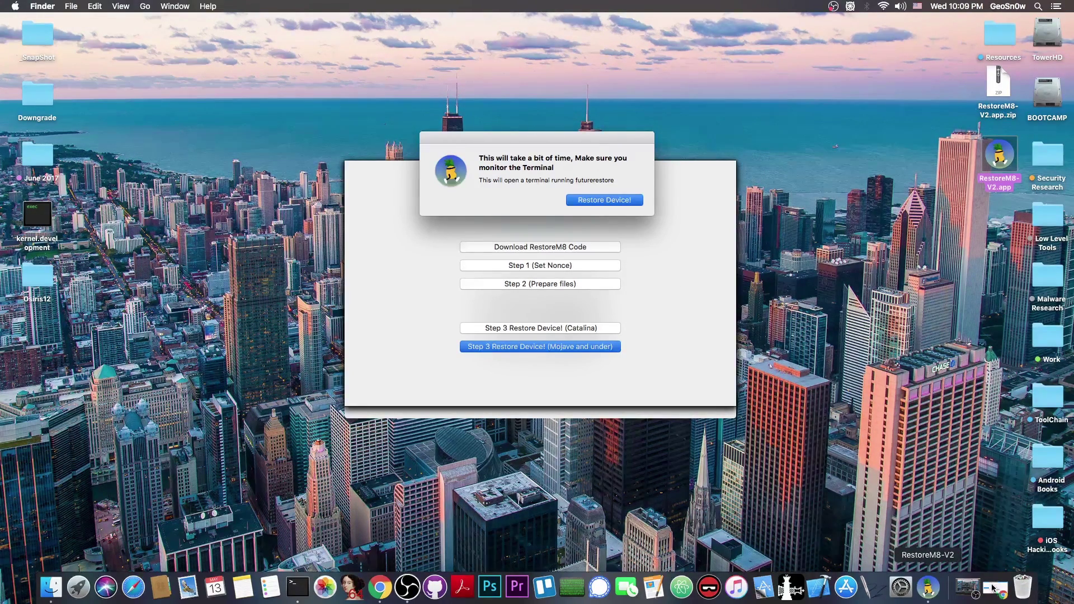
- Restore Chrome to show the RestoreM8 project page and announcement tweet, opening and closing Terminal
click(983, 585)
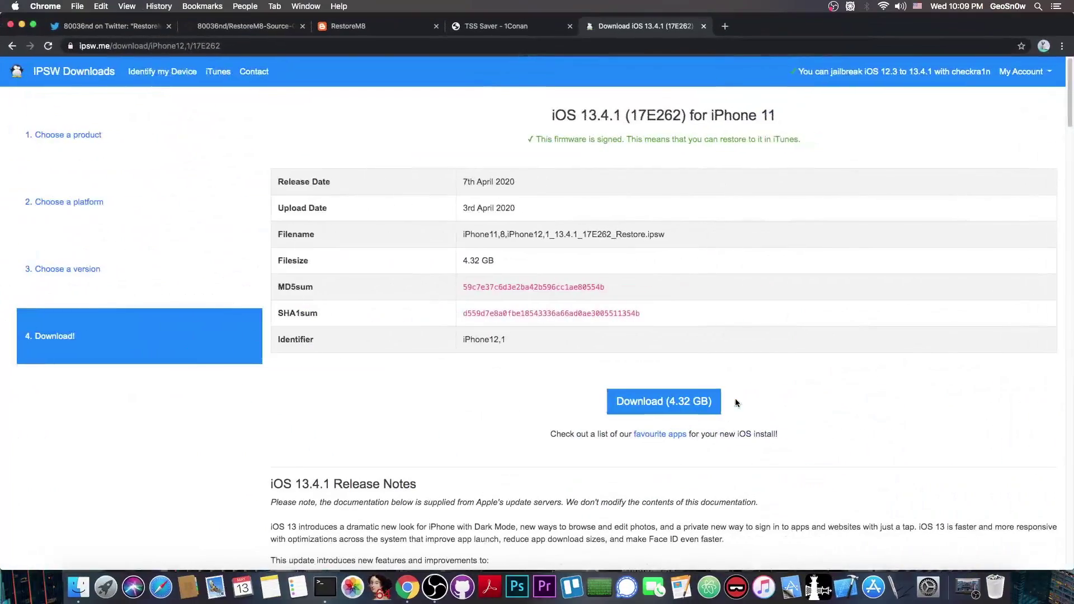
click(356, 30)
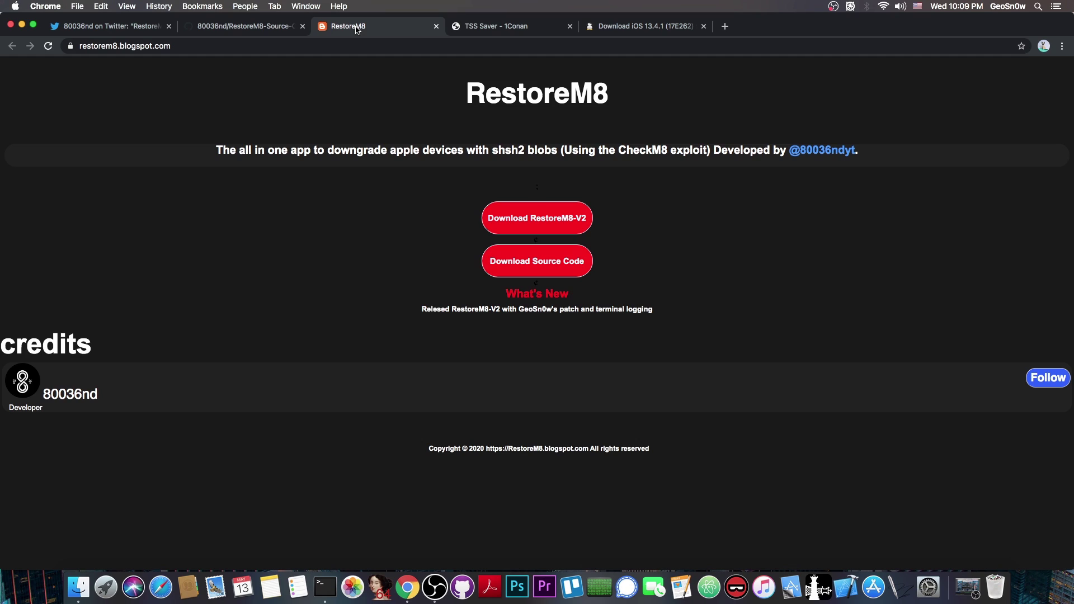
click(125, 26)
click(325, 587)
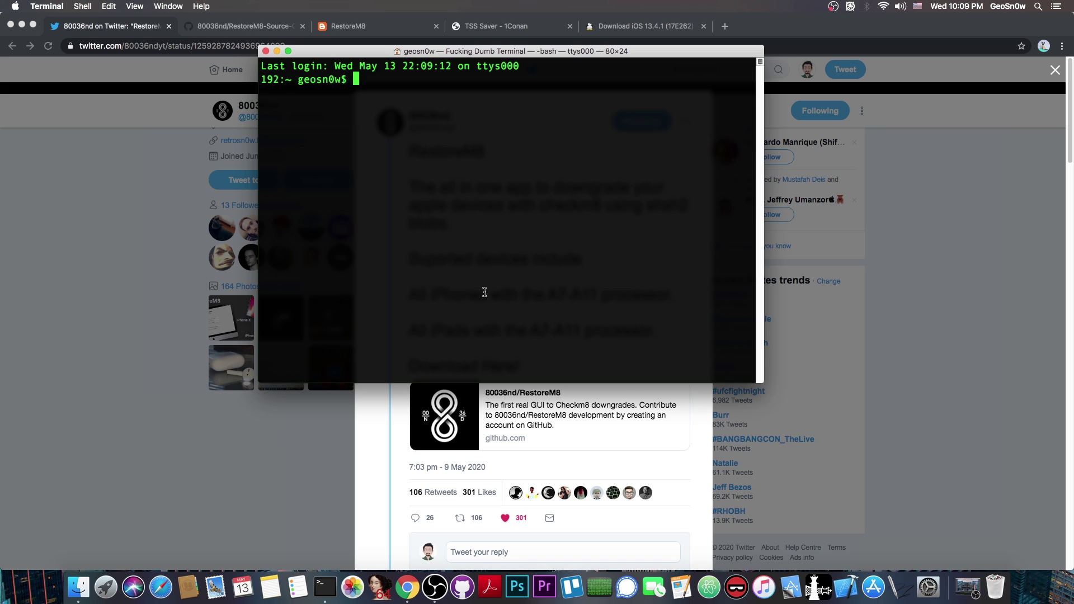
key(super+w)
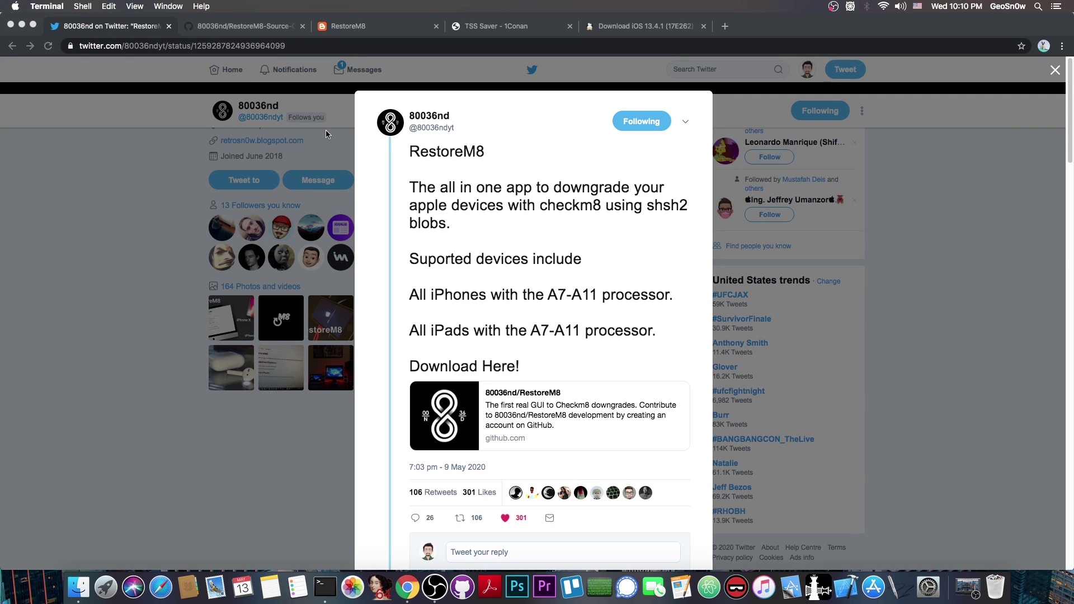
- Minimize Chrome and deselect RestoreM8-V2.app on the desktop
click(21, 24)
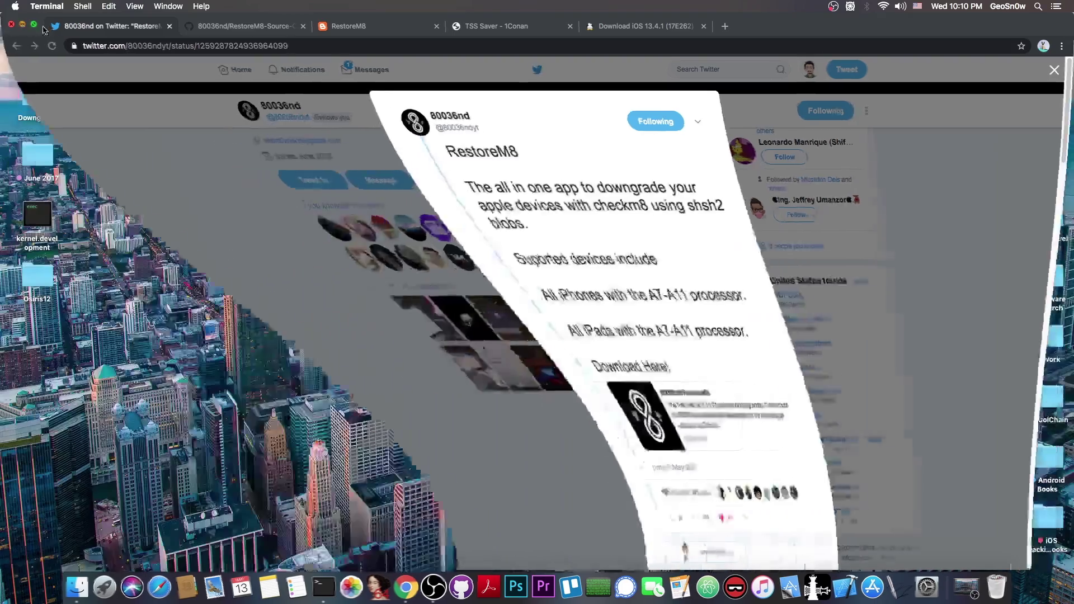
click(267, 181)
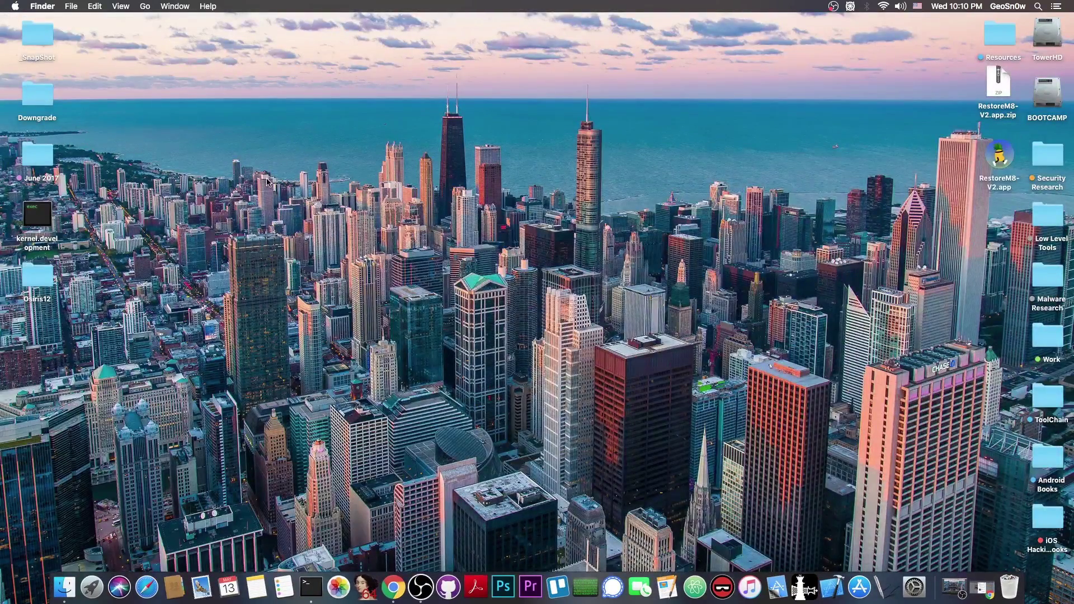